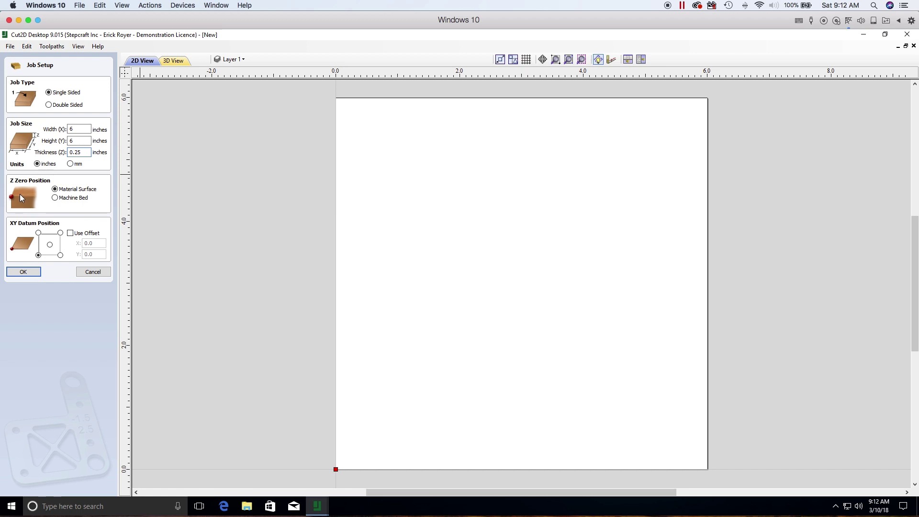
- Set the job's Z zero to the material surface and the XY datum to the centre, and accept the job setup
click(55, 198)
click(55, 189)
click(49, 245)
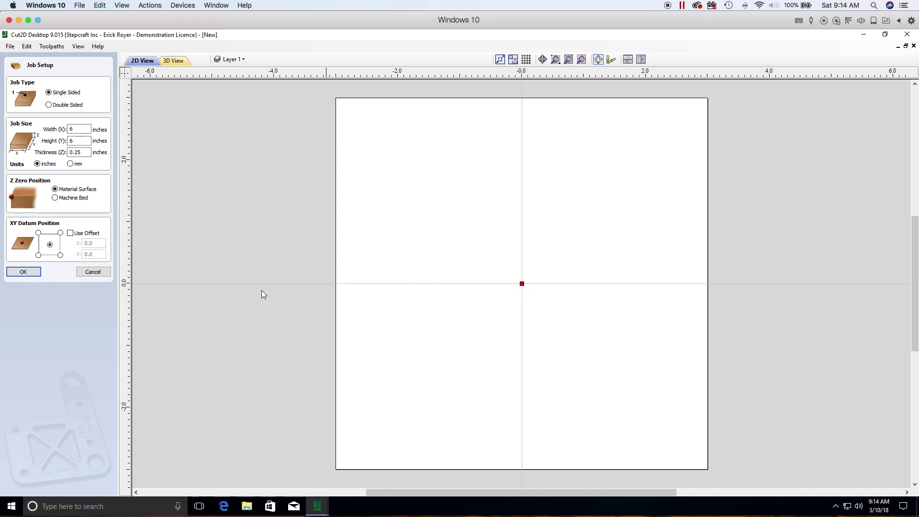
click(39, 255)
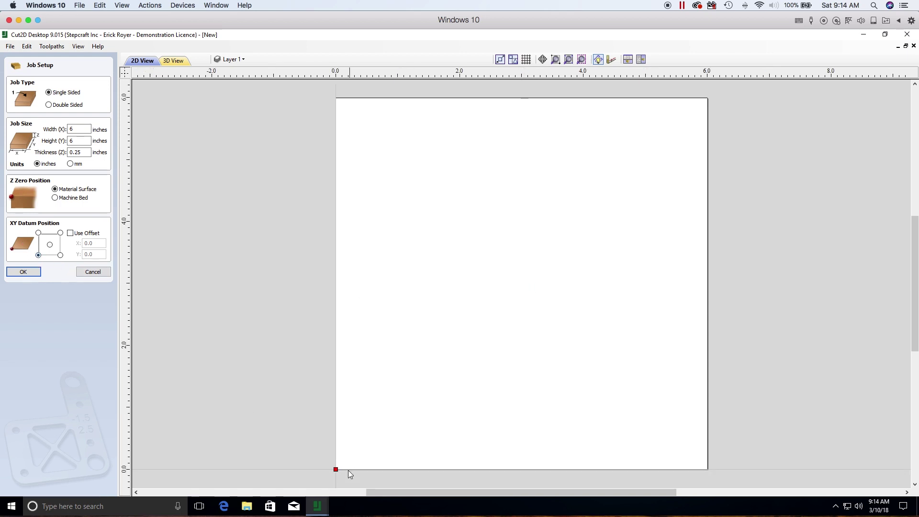
click(50, 244)
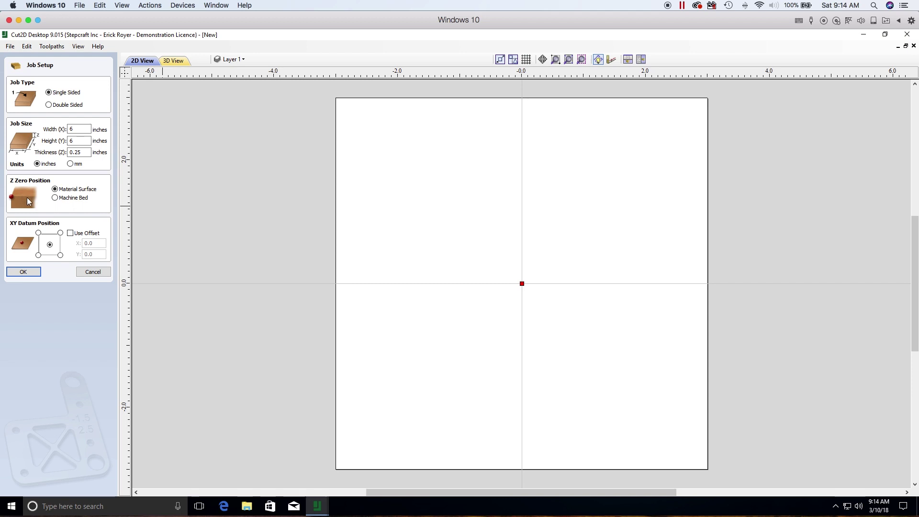
click(23, 271)
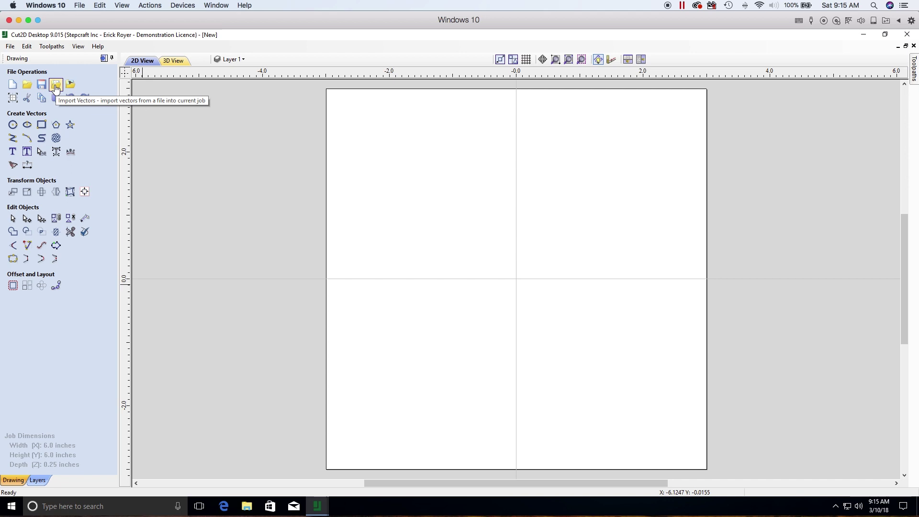
- Import the Stepcraft-Logo DXF vectors from the Sample File folder into the job
click(10, 46)
mouse_move(48, 156)
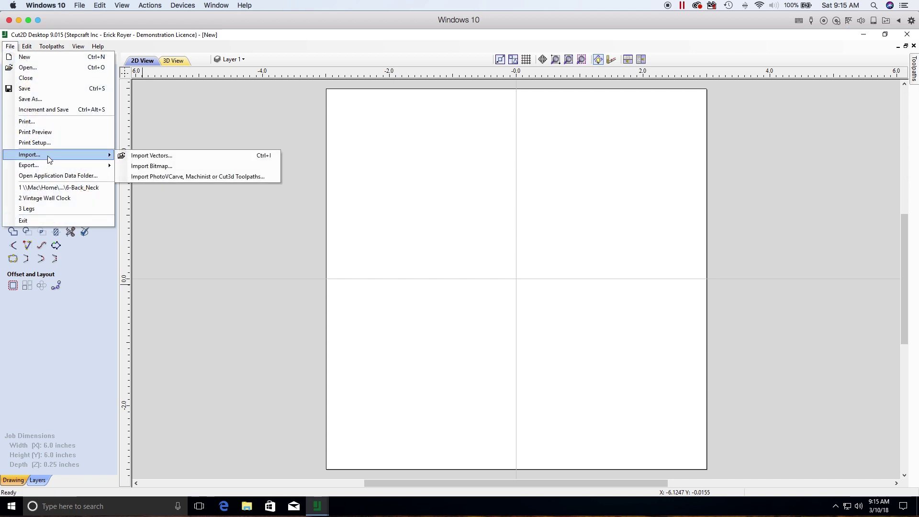
click(161, 158)
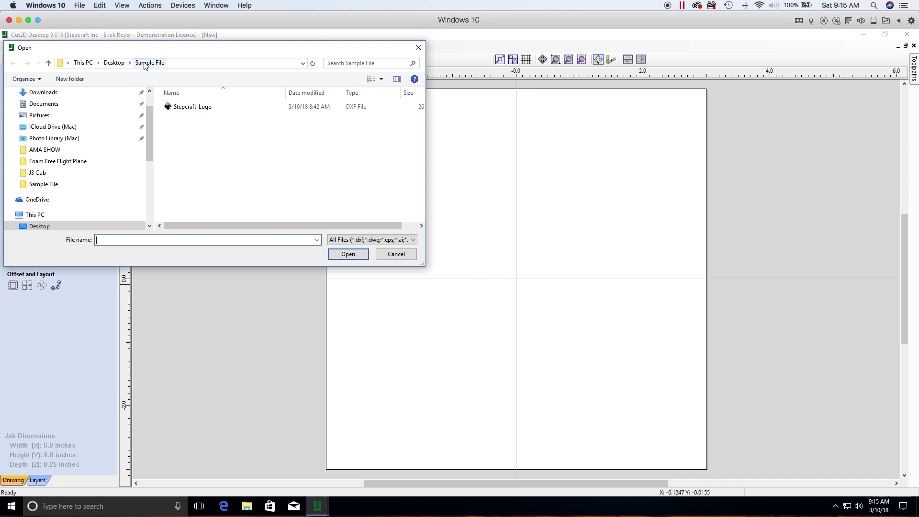
double_click(203, 109)
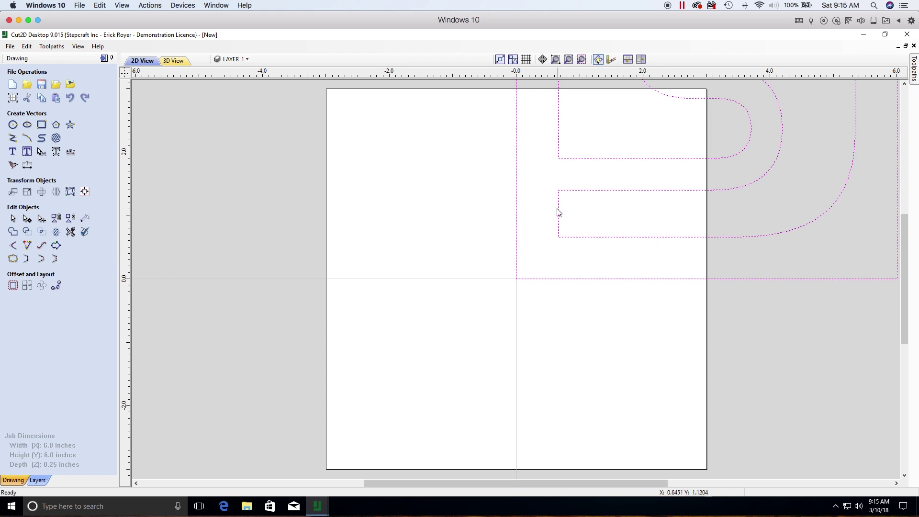
- Select all the imported logo vectors and centre them on the material both horizontally and vertically
scroll(623, 213, down, 5)
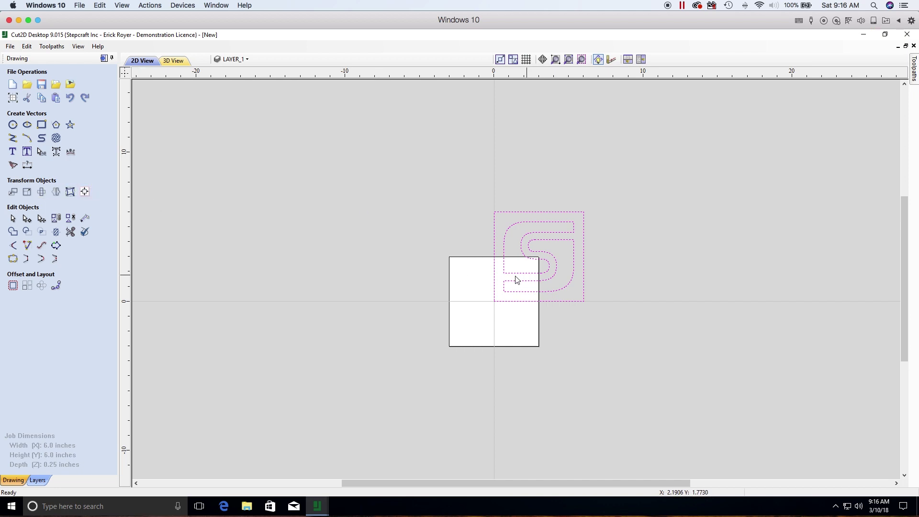
click(402, 173)
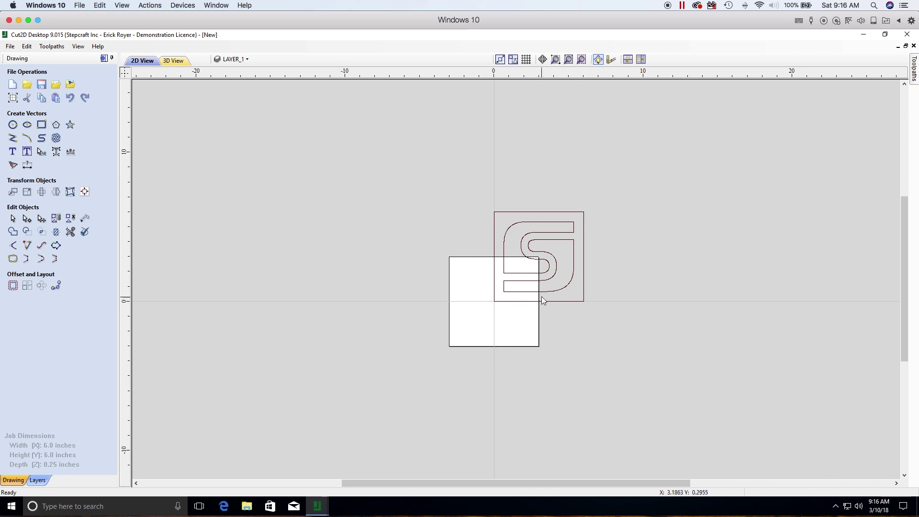
scroll(548, 292, up, 2)
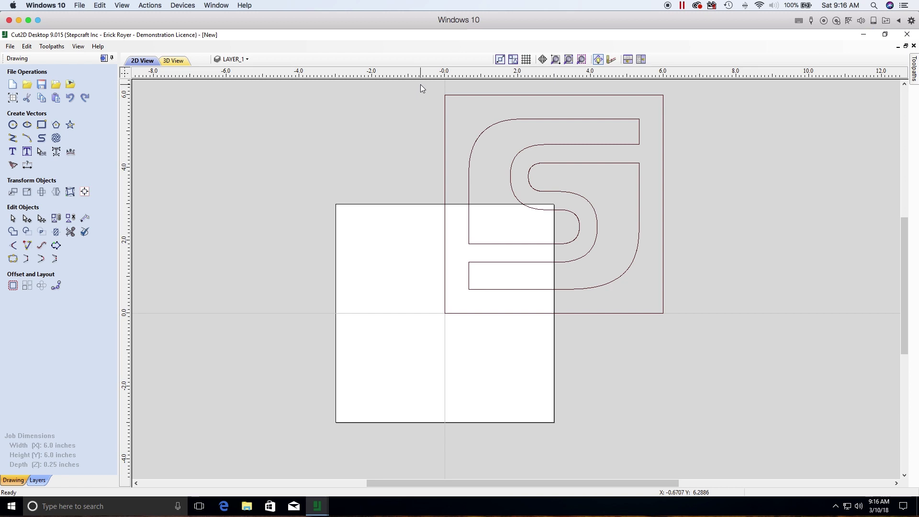
drag(420, 84, 716, 347)
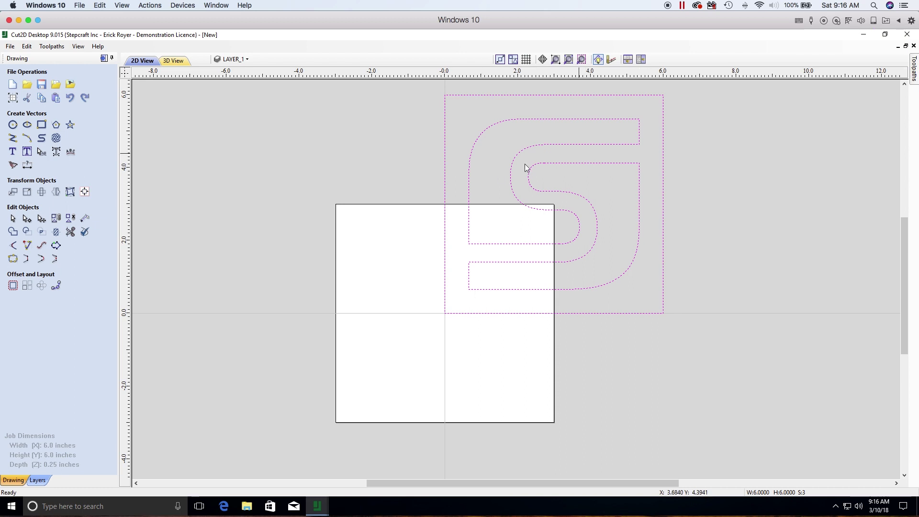
click(84, 193)
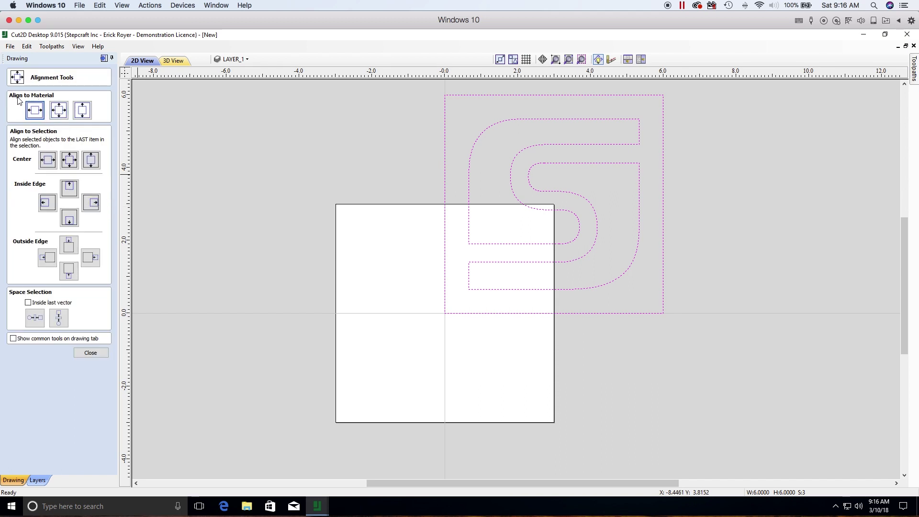
click(59, 111)
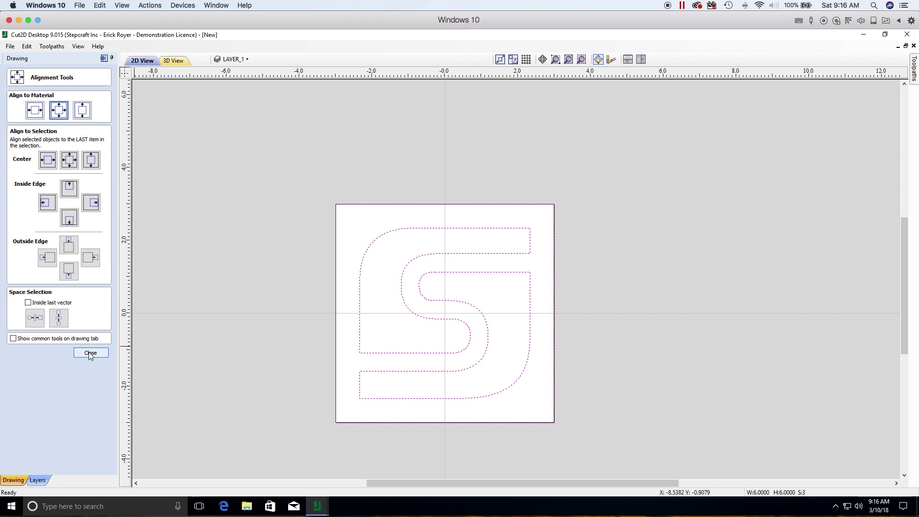
click(90, 353)
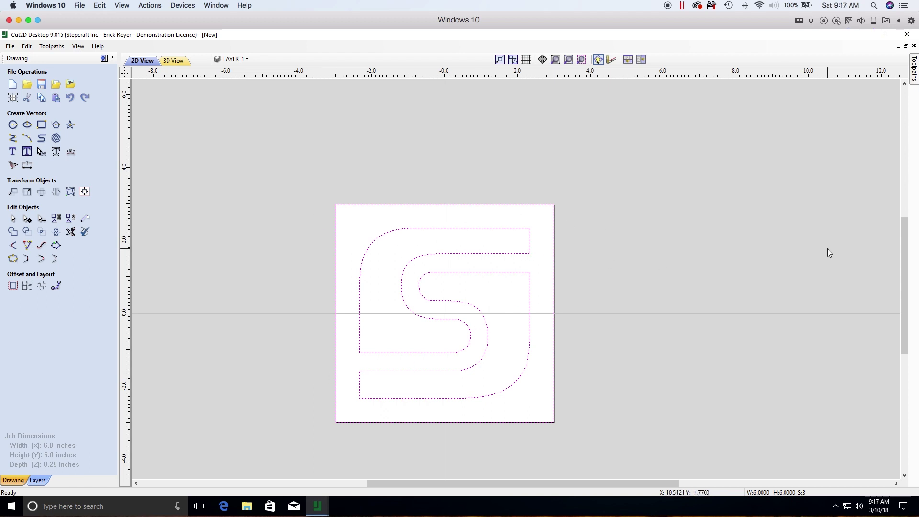
- Show the toolpath operations and keep them pinned open beside the drawing
scroll(900, 261, down, 2)
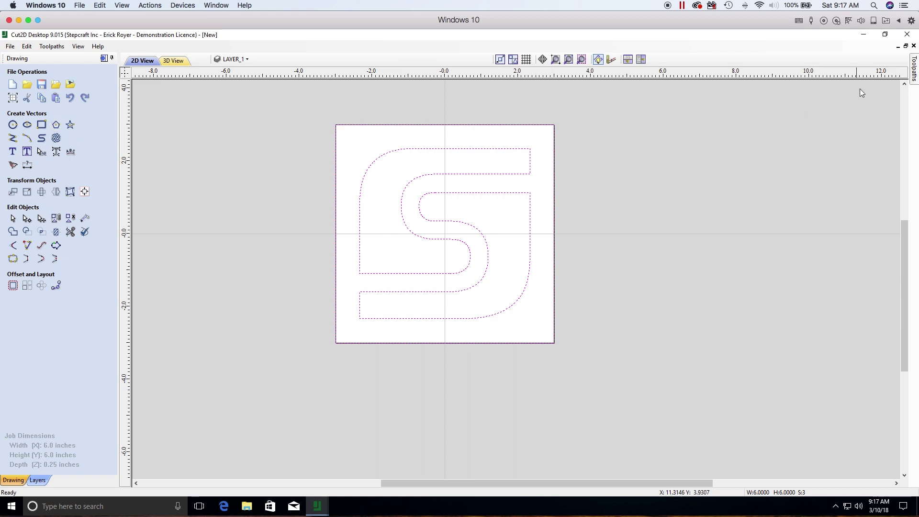
click(914, 70)
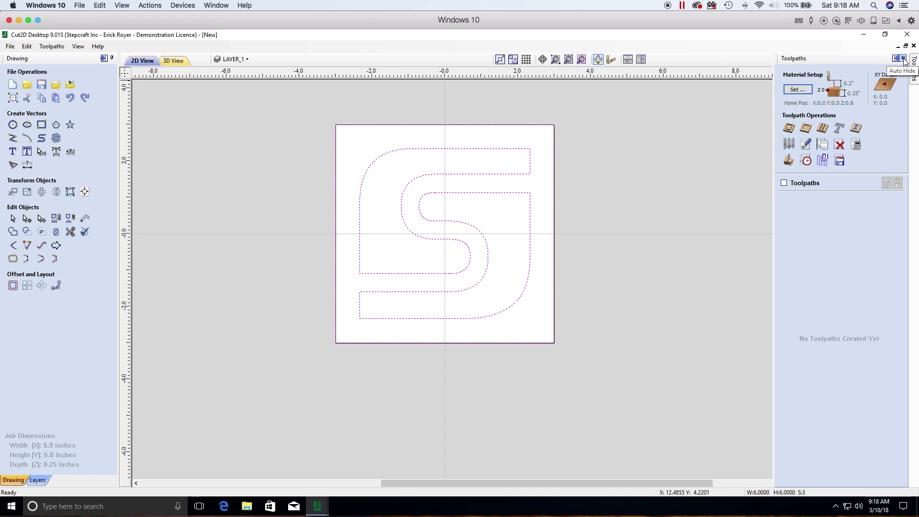
click(903, 58)
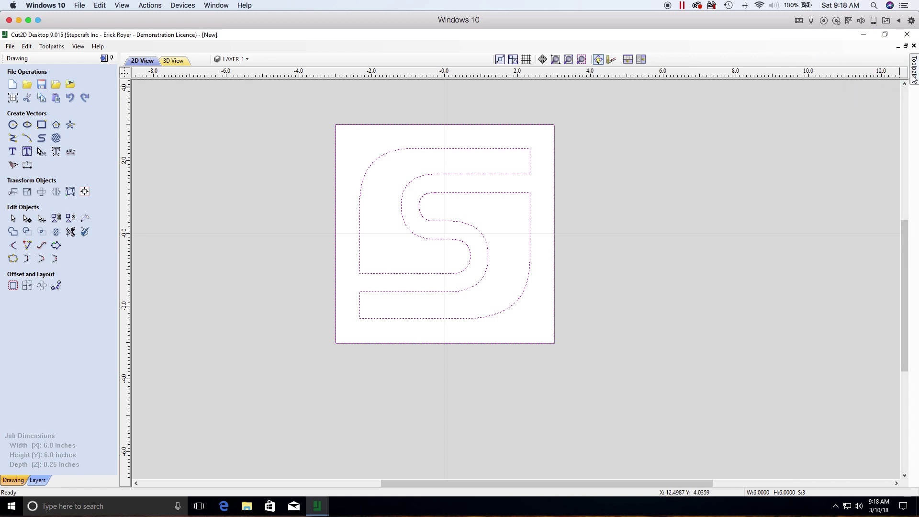
mouse_move(914, 78)
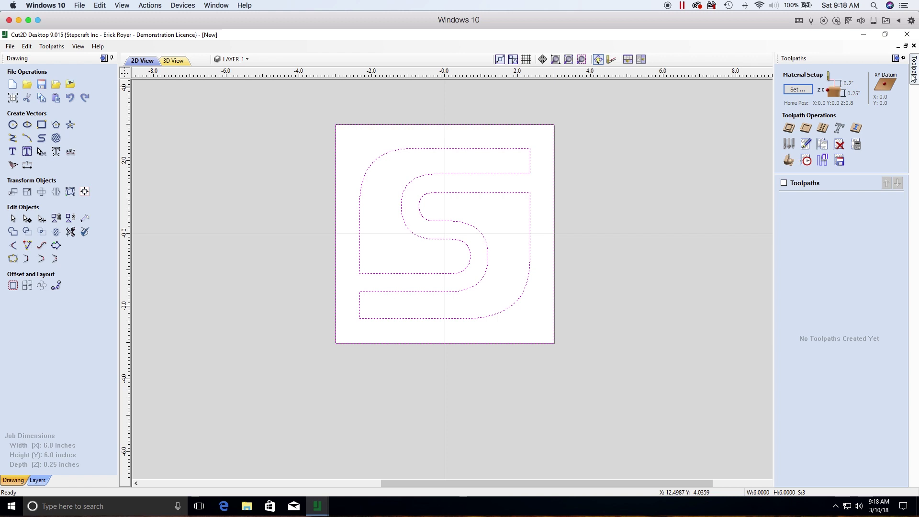
click(902, 58)
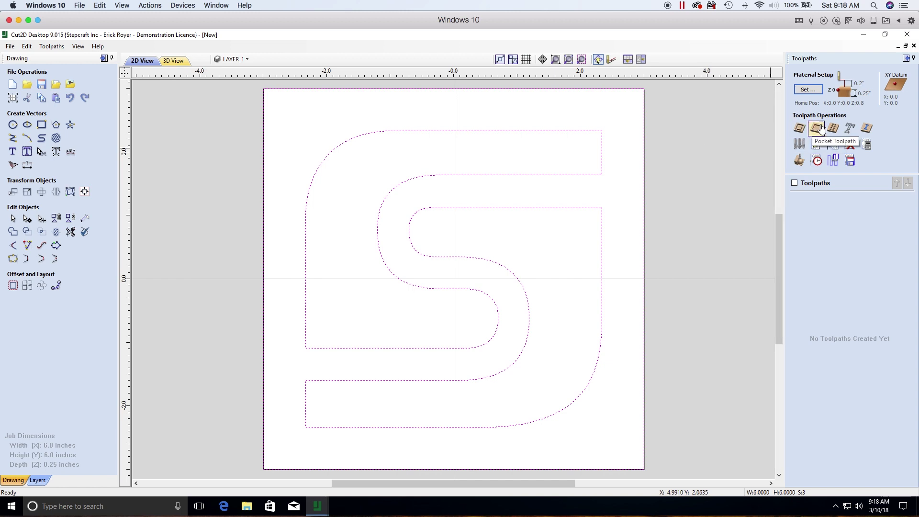
- Set both the clearance (Z1) and plunge (Z2) rapid gaps above the material to 0.75 inches in the material setup
click(809, 89)
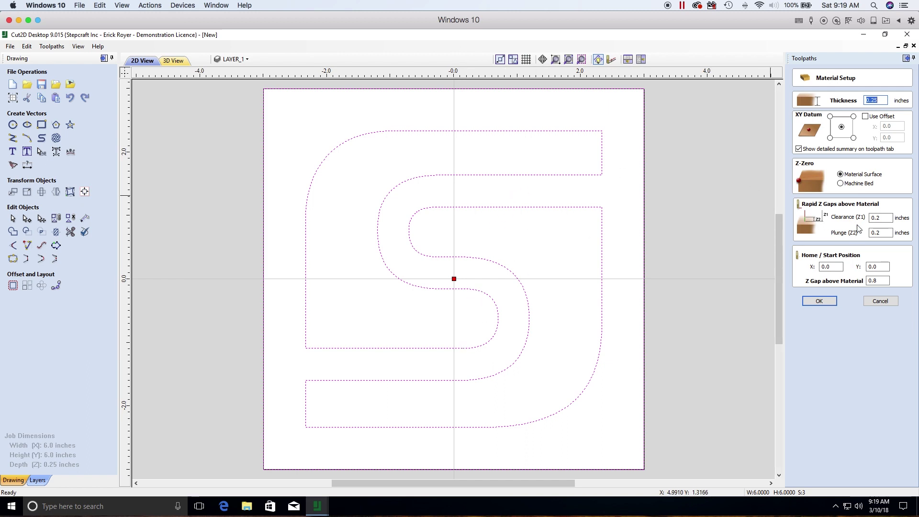
click(880, 218)
drag(878, 218, 883, 226)
text(75)
click(885, 233)
key(BackSpace)
text(75)
click(819, 300)
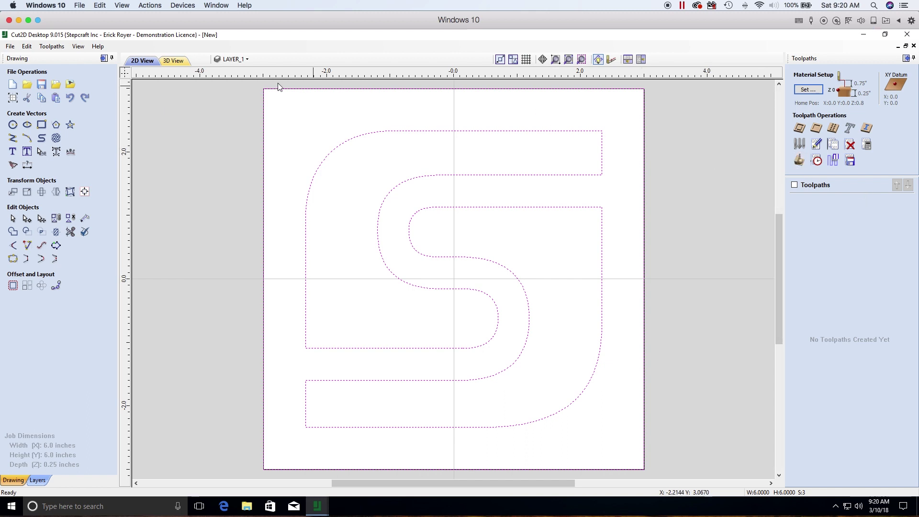
- Reselect the border and logo vectors and start a pocket toolpath with a 0.125 inch cut depth and advanced options shown
click(225, 132)
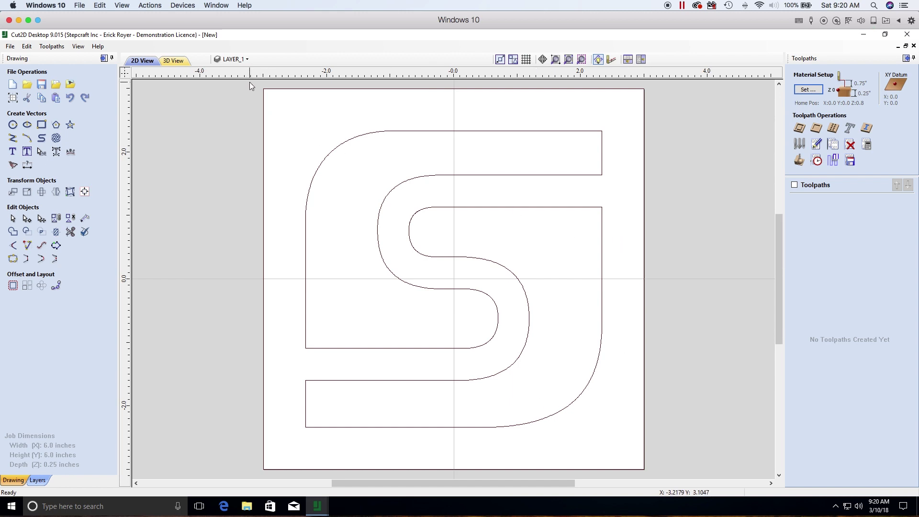
drag(249, 82, 662, 480)
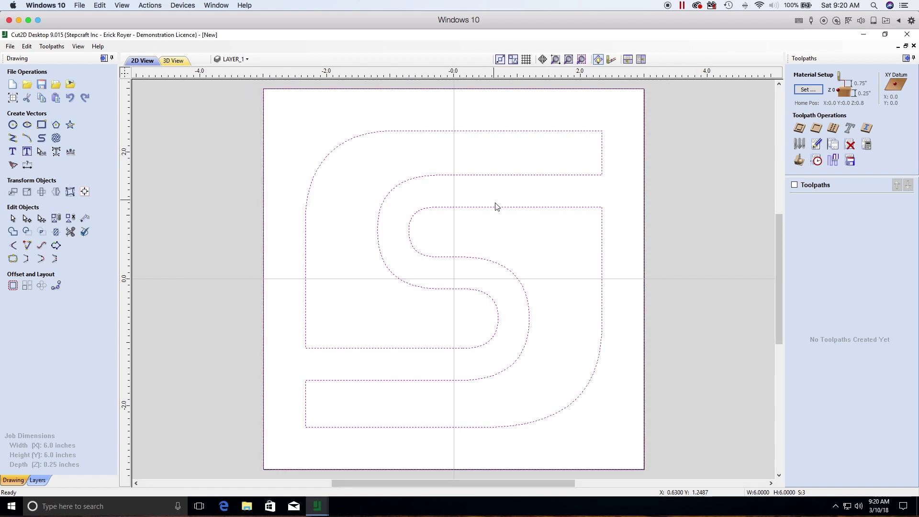
click(817, 130)
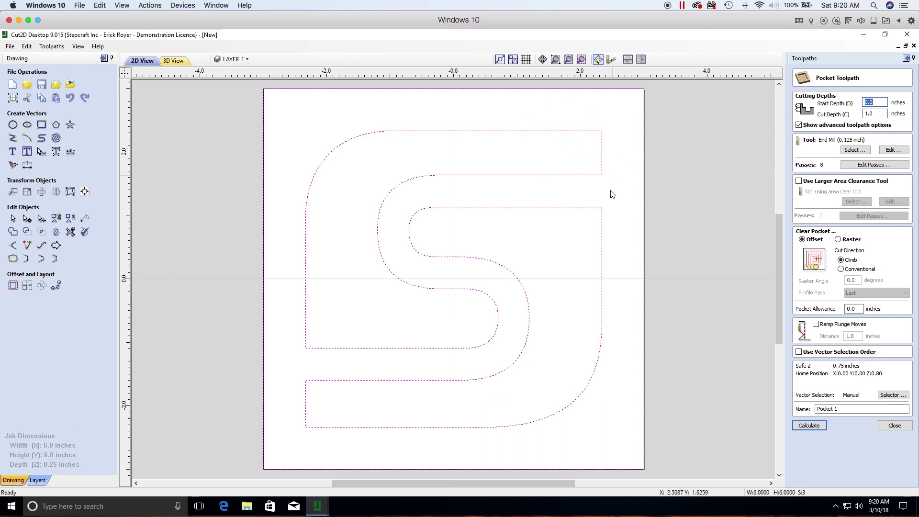
click(878, 115)
text(.125)
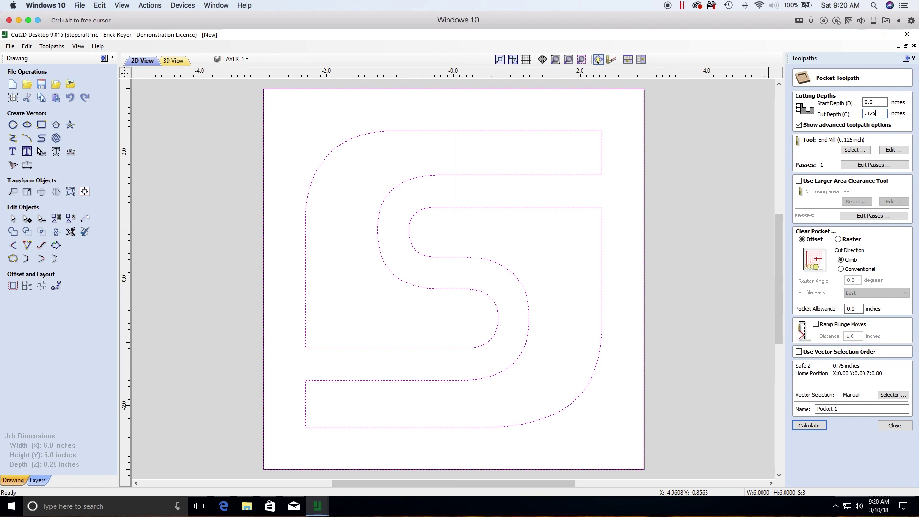
click(798, 125)
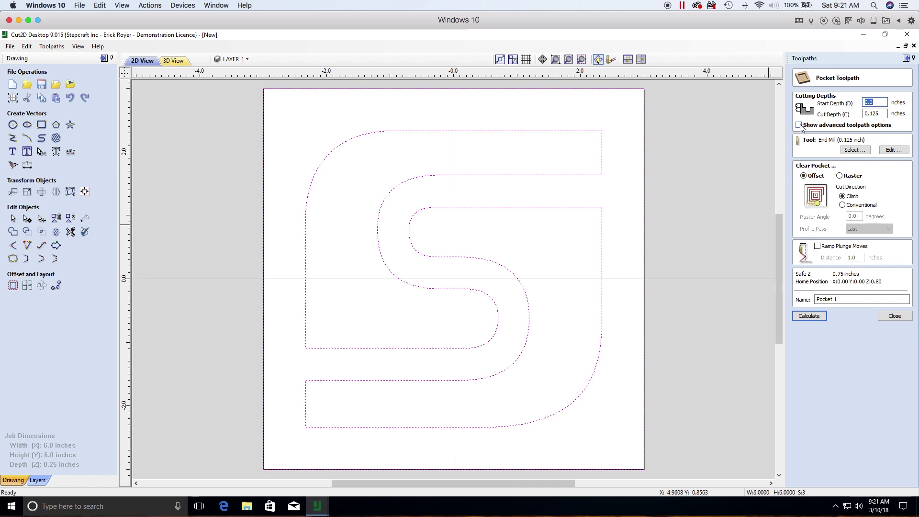
click(798, 125)
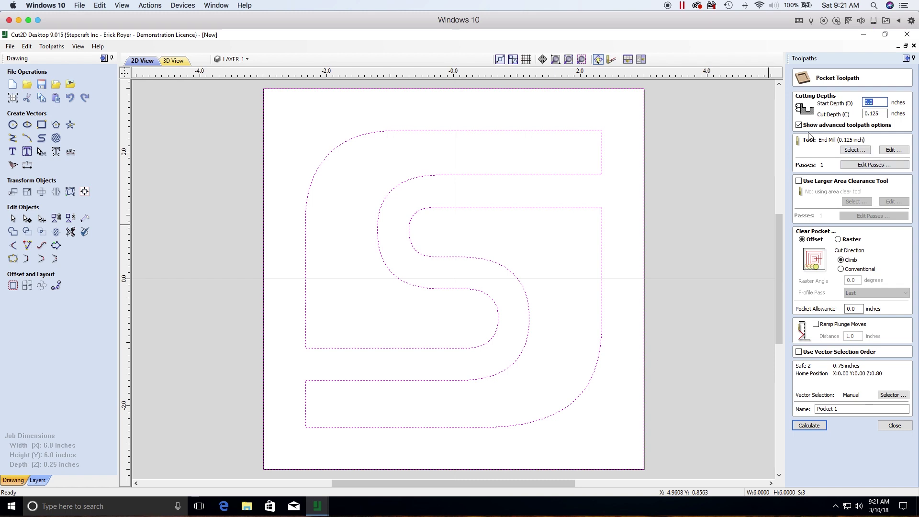
- Open the tool database for the pocket and compare the settings of the 0.25 inch and 0.5 inch end mills
click(856, 151)
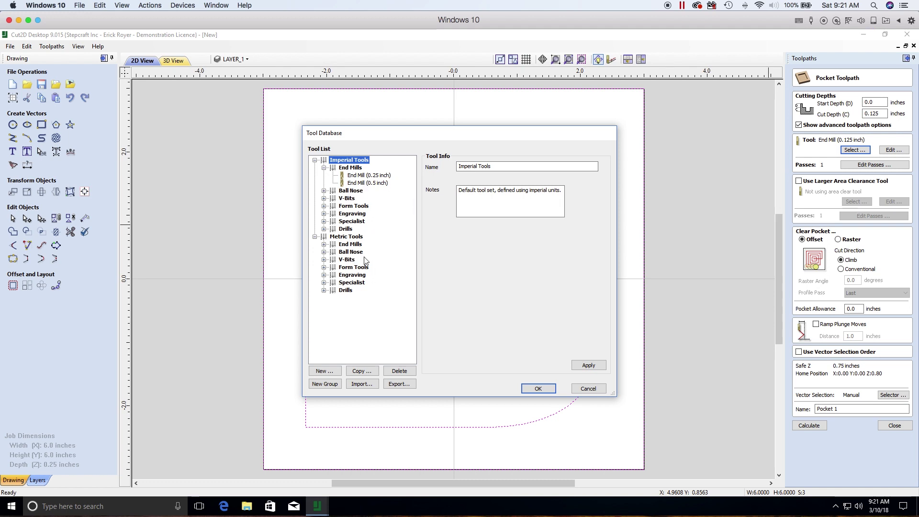
click(353, 176)
click(360, 183)
click(363, 176)
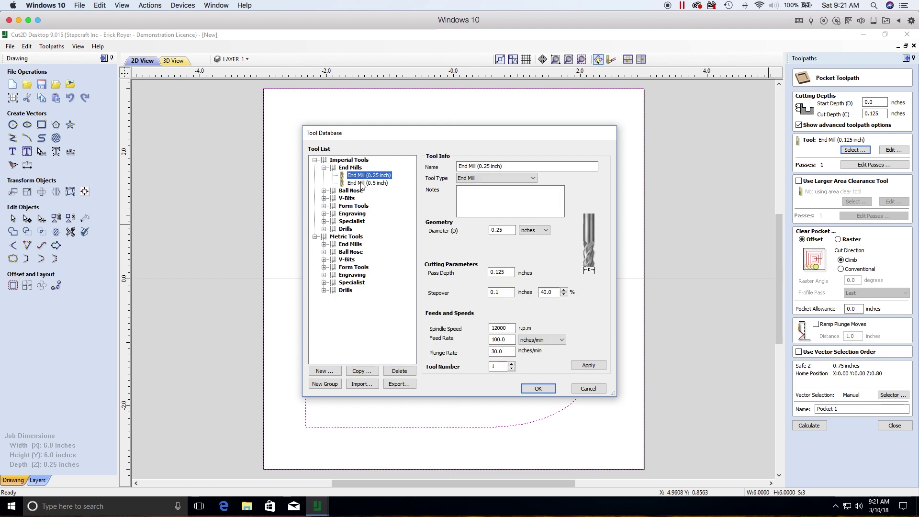
click(361, 184)
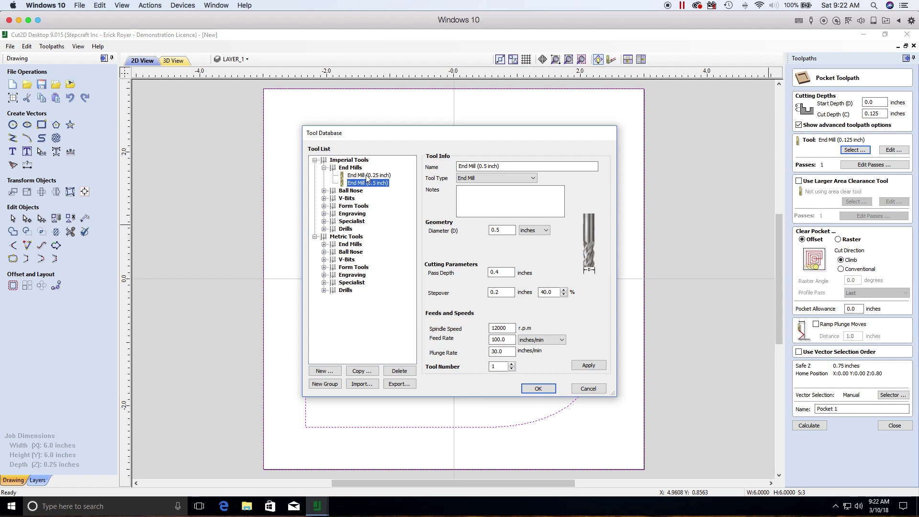
- Duplicate the 0.25 inch end mill in the tool database and change one entry's name to End Mill (0.125 inch)
click(375, 175)
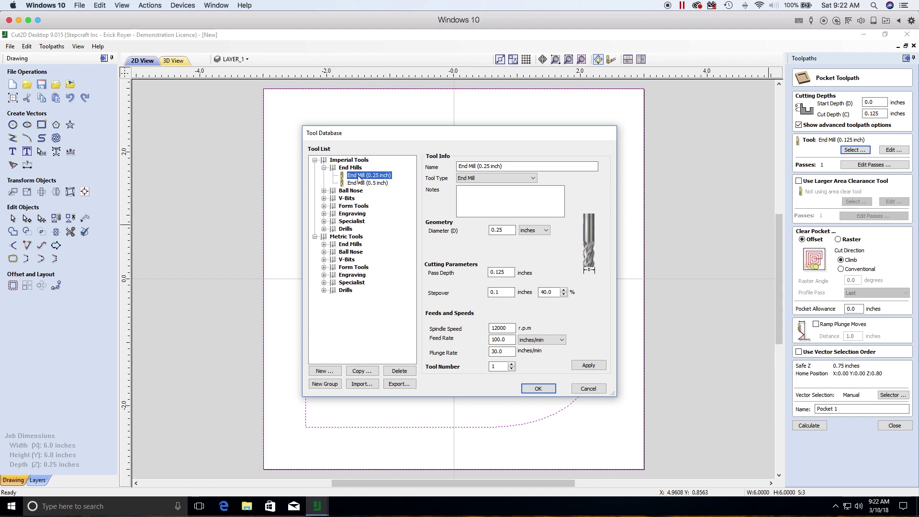
click(361, 372)
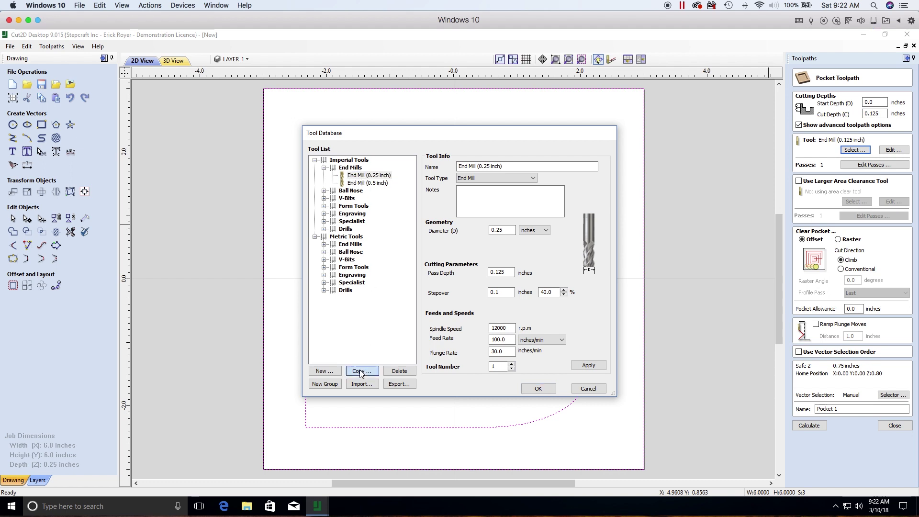
click(375, 176)
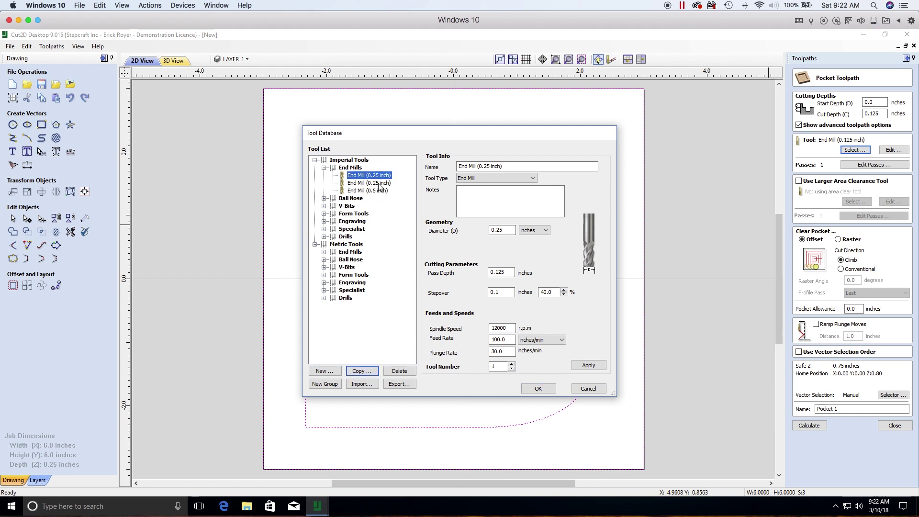
click(486, 166)
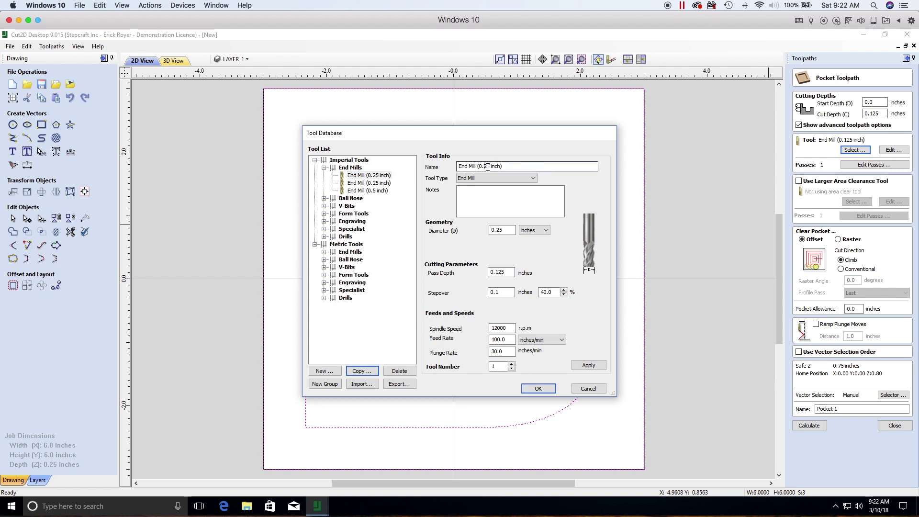
text(1)
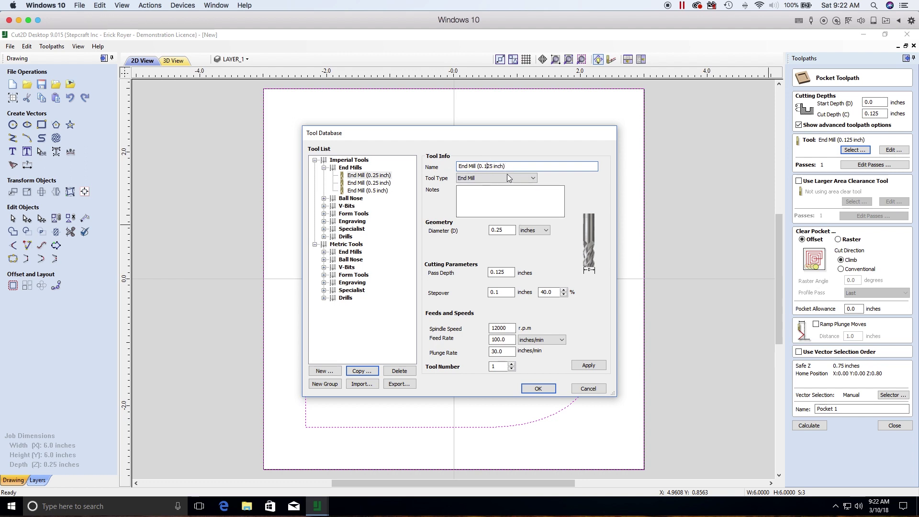
- Set the new end mill's diameter to 0.125 inches and its pass depth to 0.0625 inches
click(497, 230)
text(1)
drag(496, 271, 513, 271)
text(06)
- Set the end mill's spindle speed to 16000 r.p.m and its feed rate units to mm/sec
click(513, 328)
drag(512, 329, 486, 328)
click(511, 328)
drag(511, 328, 488, 329)
text(1600)
click(502, 340)
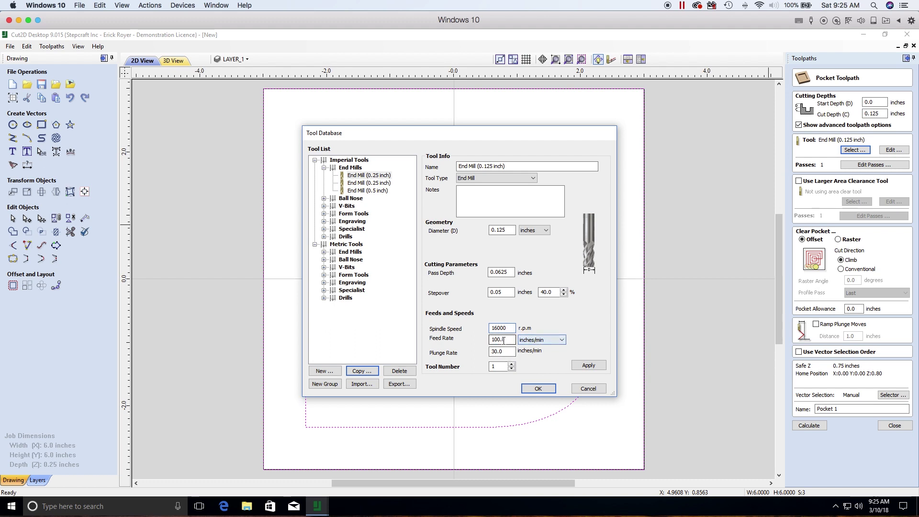
click(534, 344)
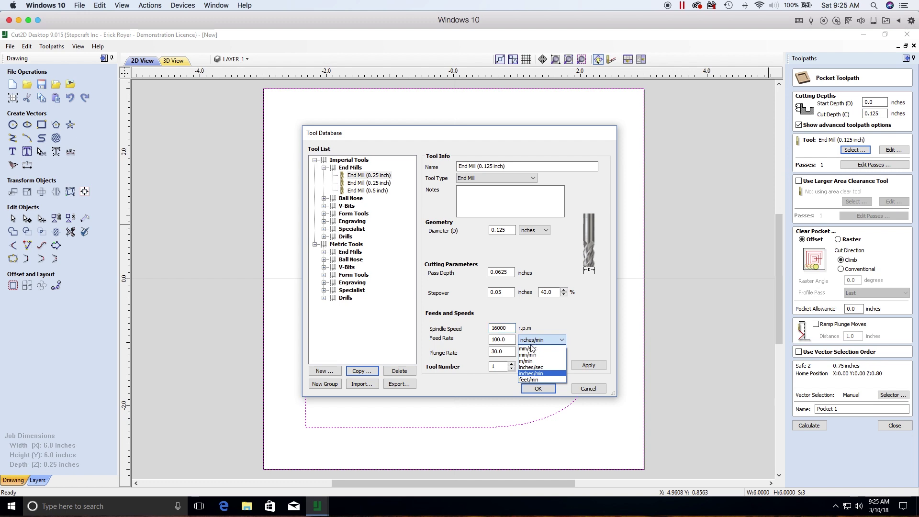
click(525, 349)
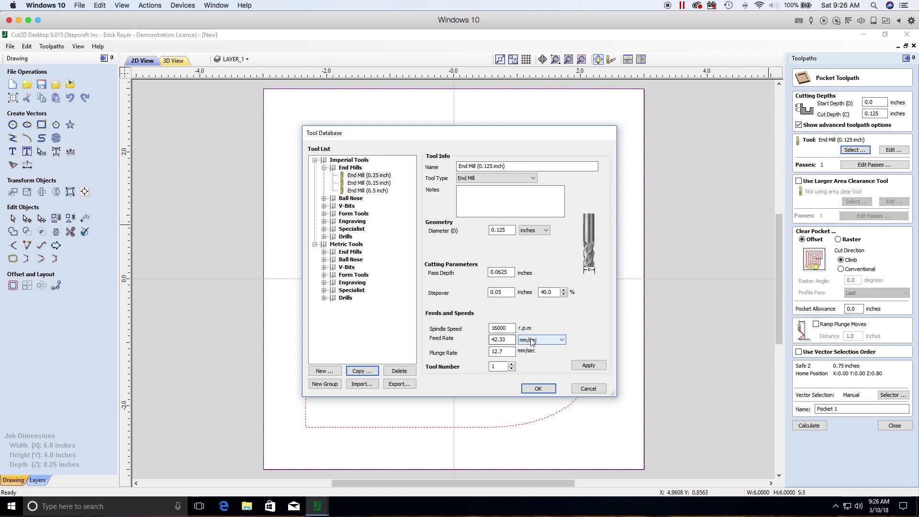
- Try feed rates of 50 and 25 mm/sec for the 0.125 inch end mill
drag(531, 341, 461, 345)
text(50)
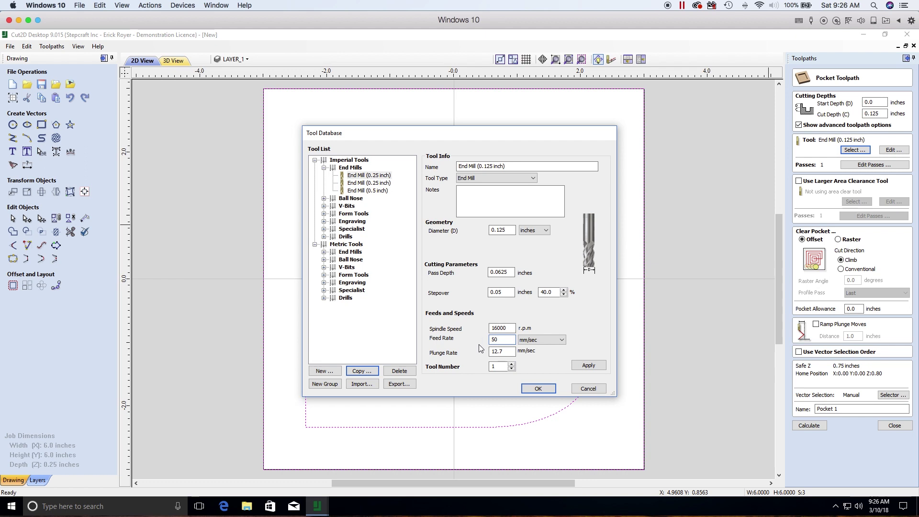
drag(499, 340, 483, 345)
text(256)
key(BackSpace)
- Set the end mill's feed rate to 20 mm/sec and plunge rate to 10 mm/sec, and accept it as the pocket tool
drag(498, 339, 487, 340)
text(20)
double_click(508, 352)
text(10)
click(500, 352)
click(538, 388)
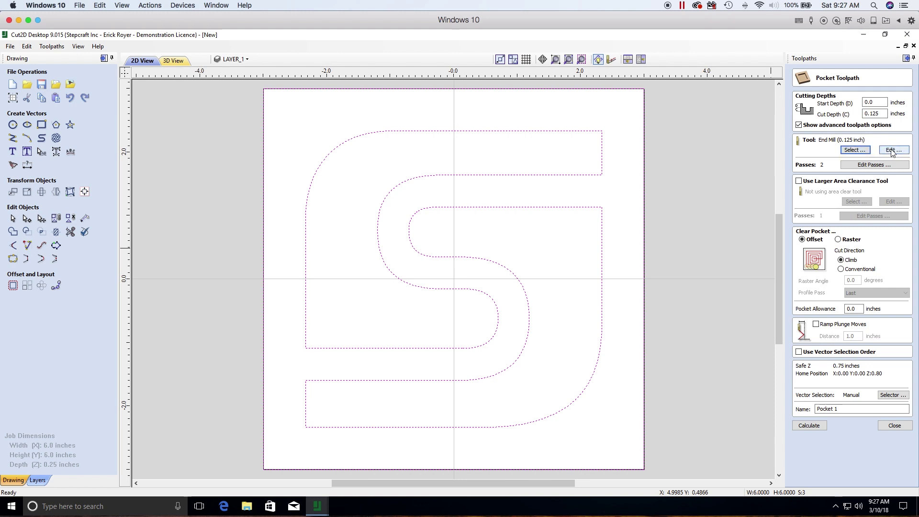
- Review the 0.125 inch end mill's cutting parameters, feeds and speeds from the pocket toolpath without changing them
click(891, 151)
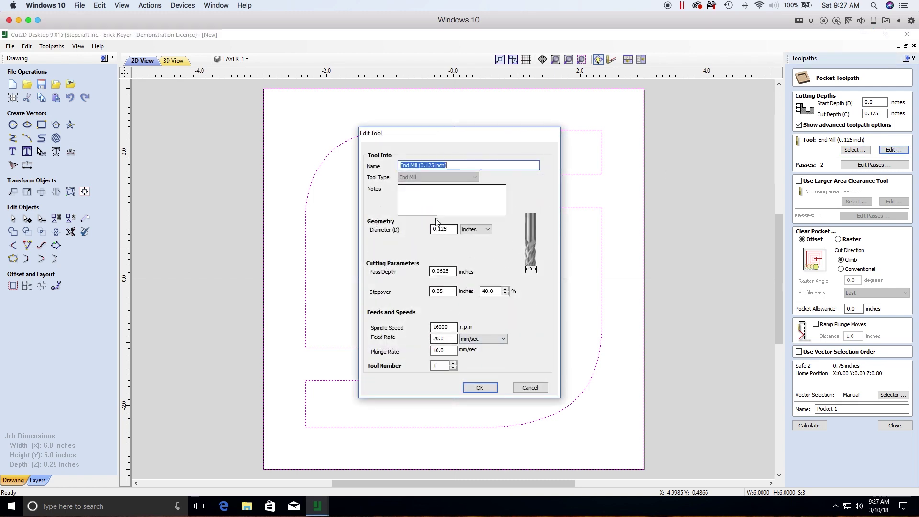
click(529, 387)
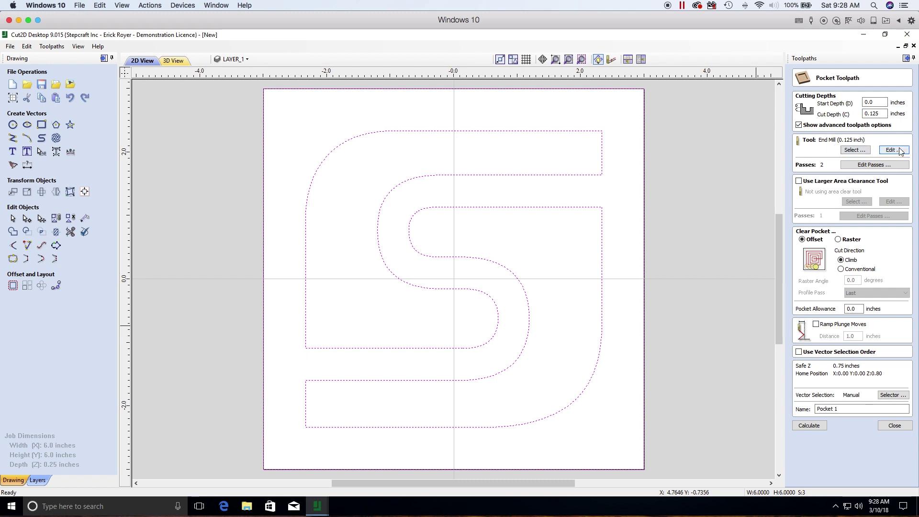
click(893, 150)
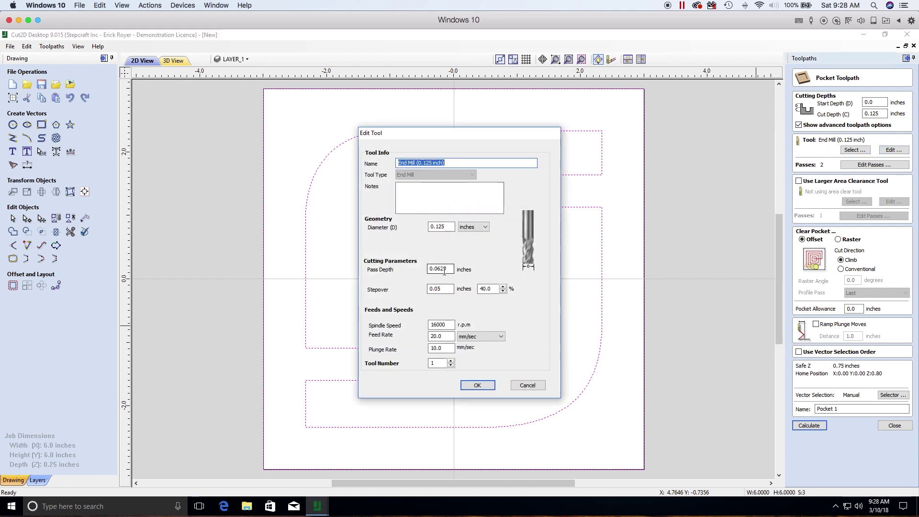
click(527, 386)
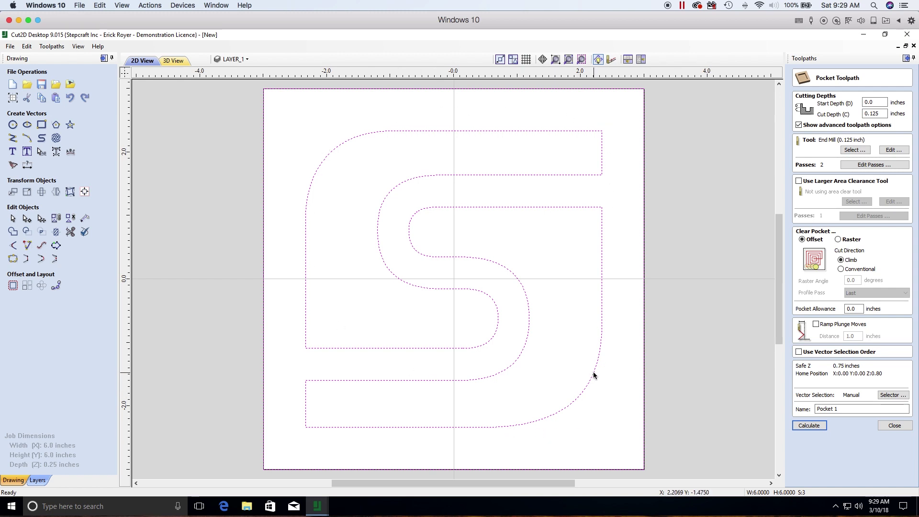
- Compare Offset and Raster pocket clearing, settling on Raster with a Conventional cut direction
click(837, 240)
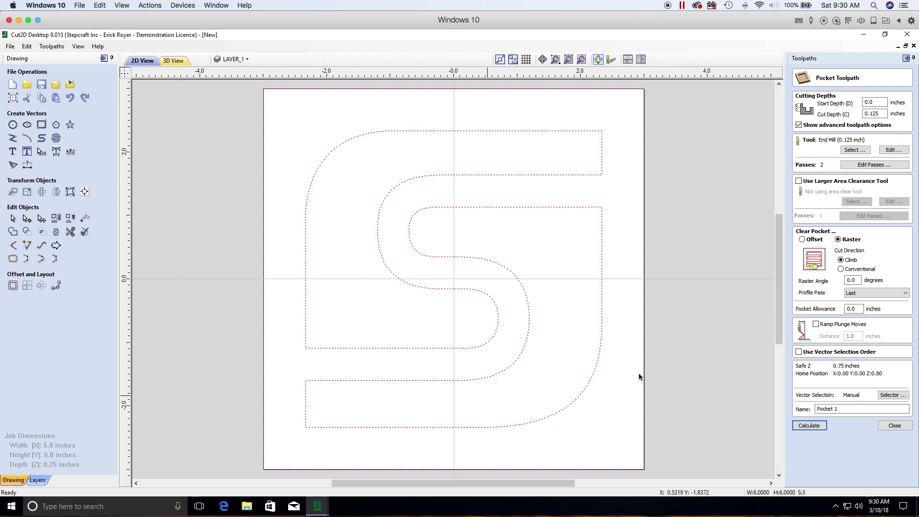
click(802, 240)
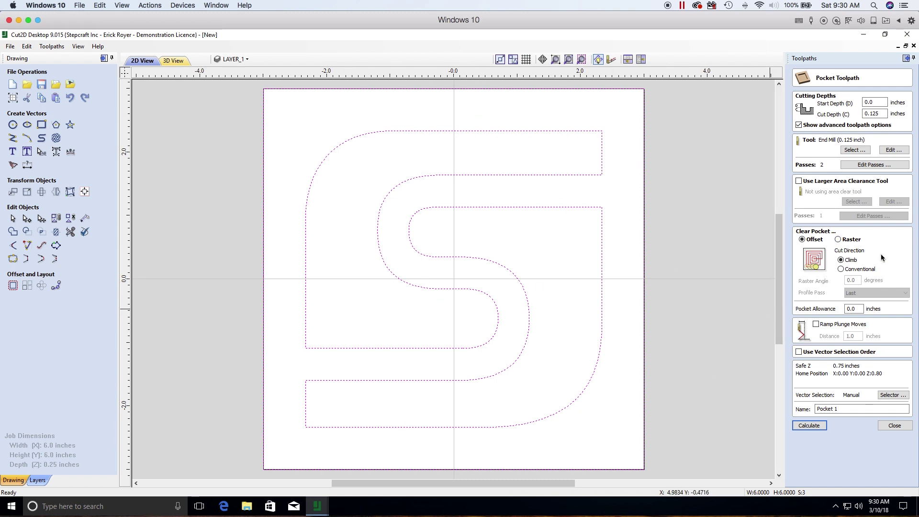
click(838, 240)
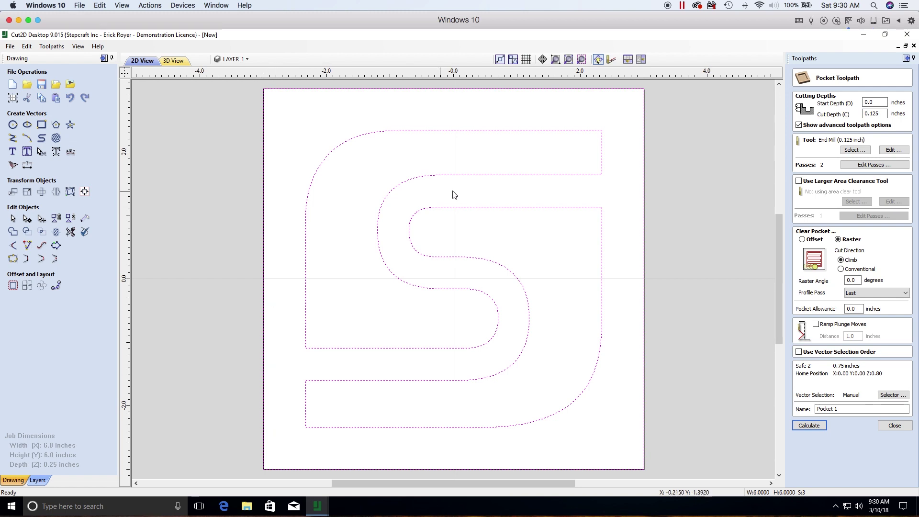
click(841, 269)
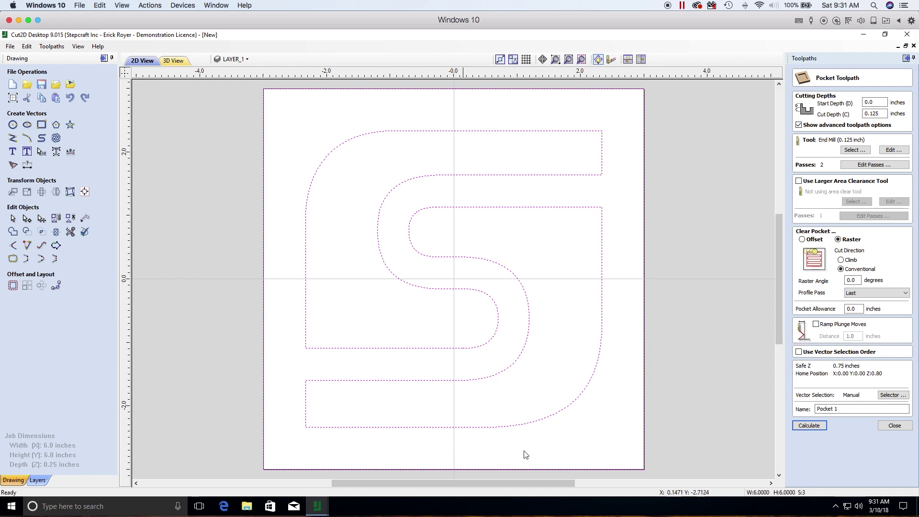
- Try a raster angle of 90 degrees for the pocket and set it back to 0
drag(853, 281, 845, 284)
text(90)
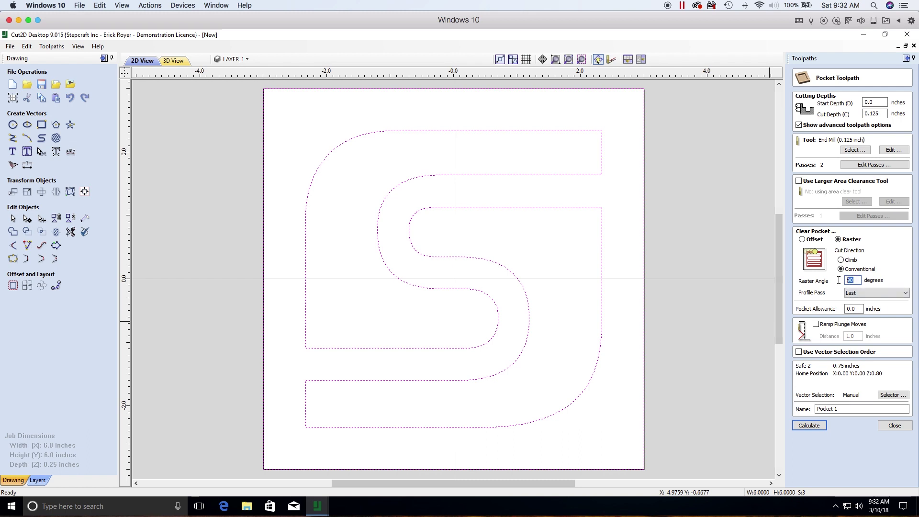
text(0)
- Draw a circle with a 0.25 inch radius centred at X 0.0, Y 0.0
click(13, 125)
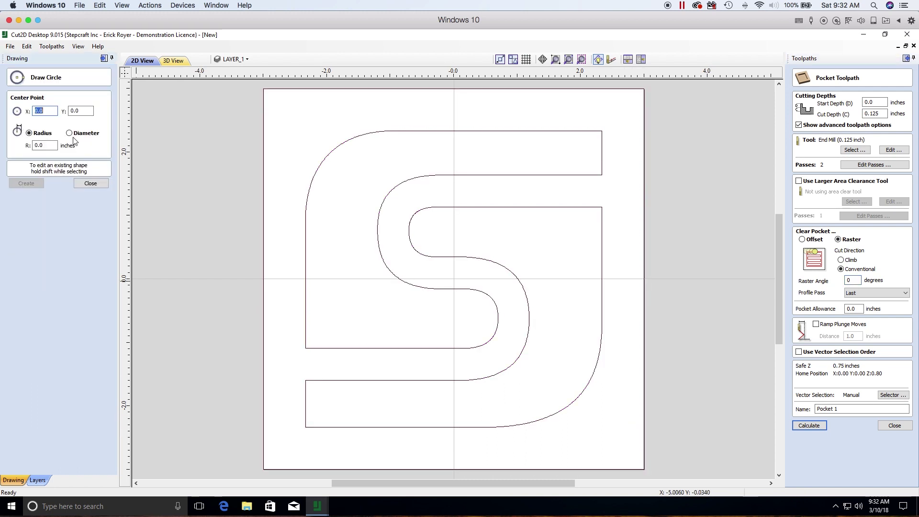
click(32, 145)
text(.25)
click(23, 184)
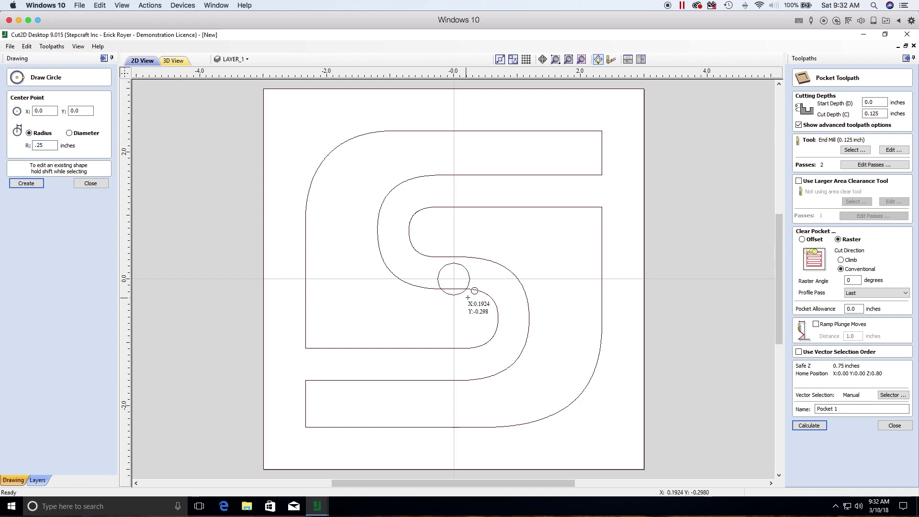
click(91, 183)
- Move the circle to the job's right edge near the lower corner and place a copy directly below it
click(468, 275)
click(468, 273)
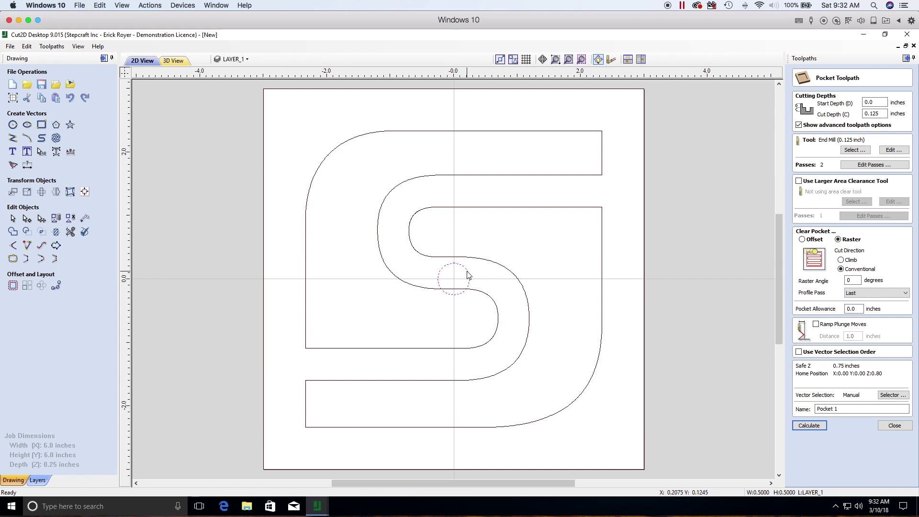
drag(468, 270, 638, 401)
drag(618, 425, 619, 456)
scroll(640, 455, up, 5)
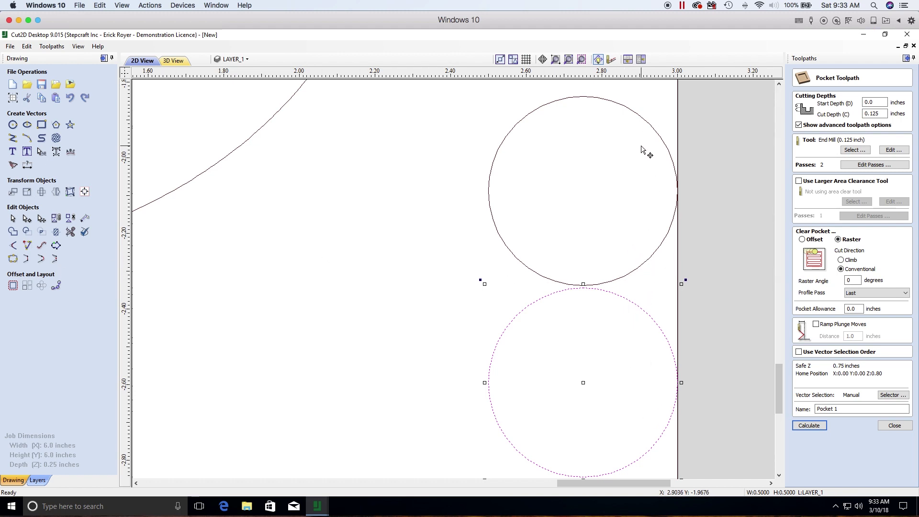
key(F3)
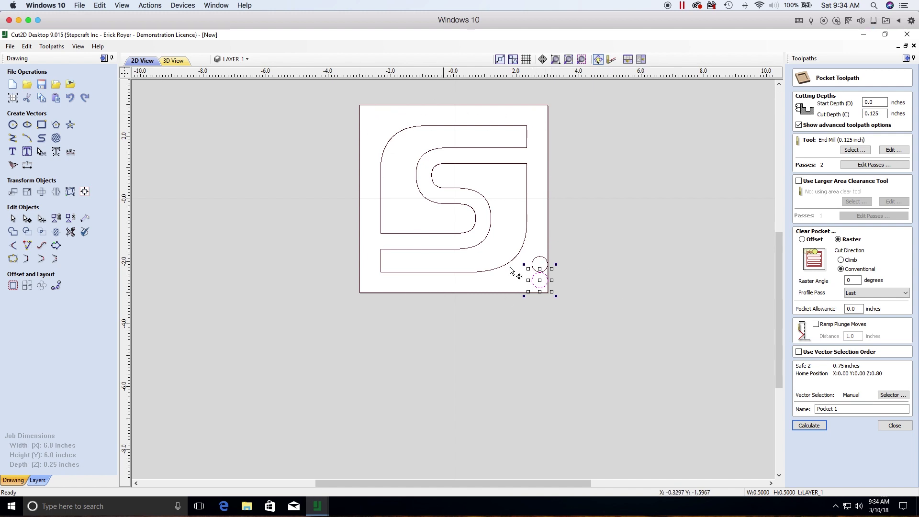
- Check the profile pass choices for the raster pocket and keep Last
click(872, 296)
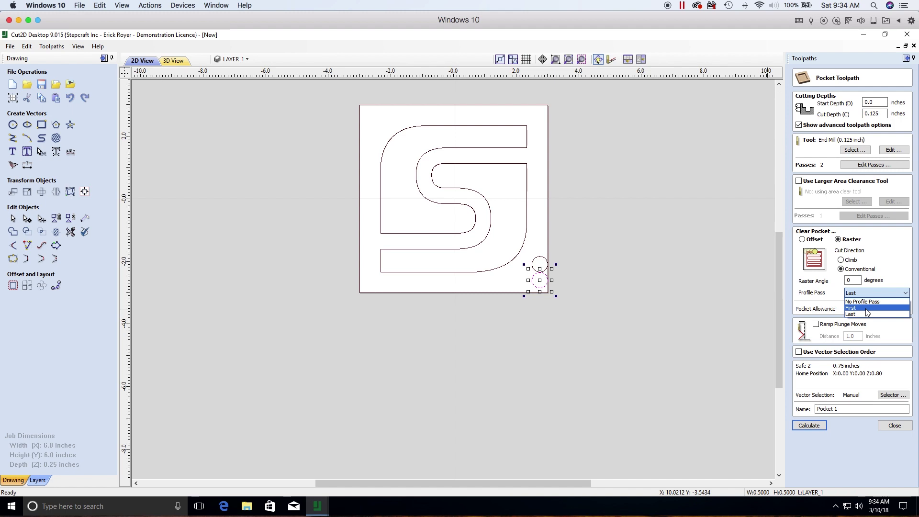
click(864, 314)
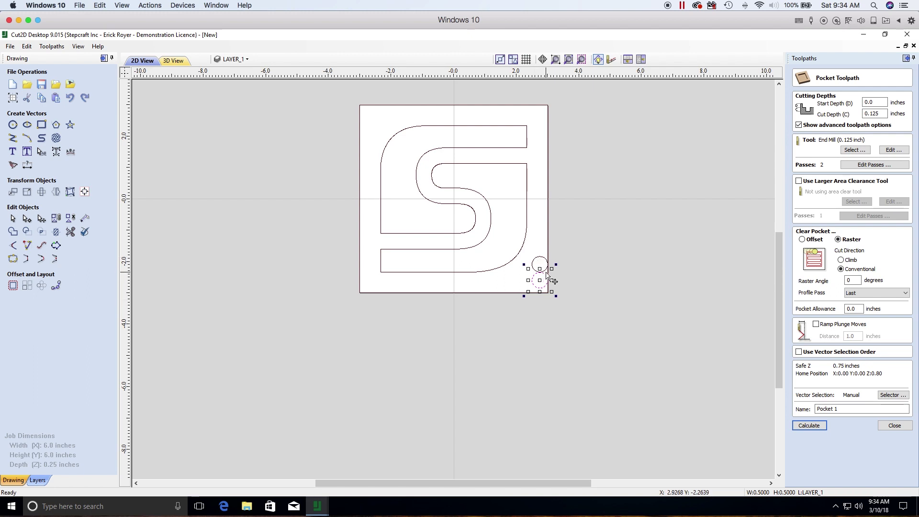
- Delete both small circles near the job's lower-right corner
click(577, 311)
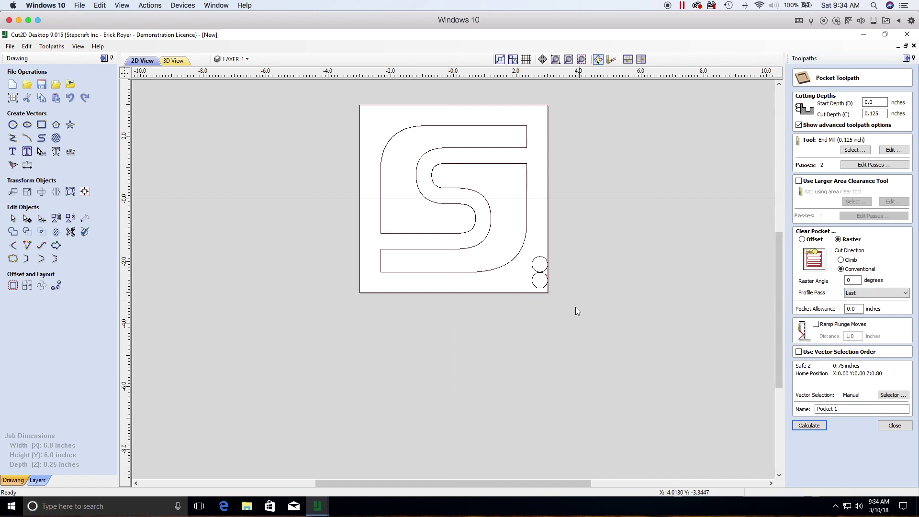
click(535, 263)
key(Delete)
click(536, 274)
key(Delete)
- Enable ramp plunge moves for the pocket, keeping the 1.0 inch distance and the toolpath name Pocket 1
click(816, 324)
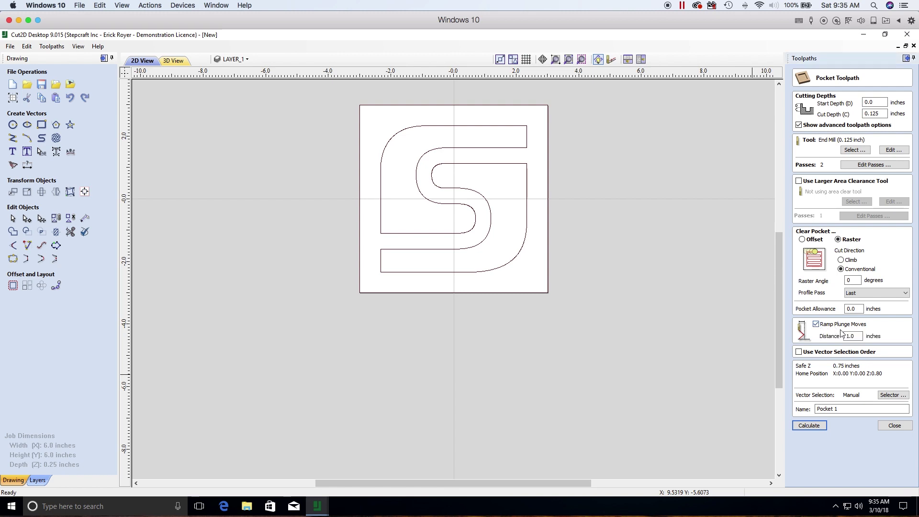
drag(860, 336, 847, 337)
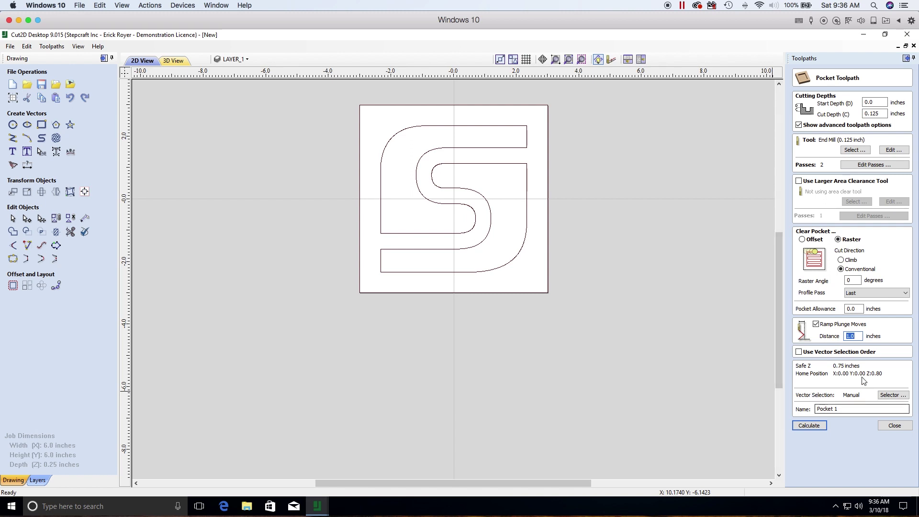
click(845, 408)
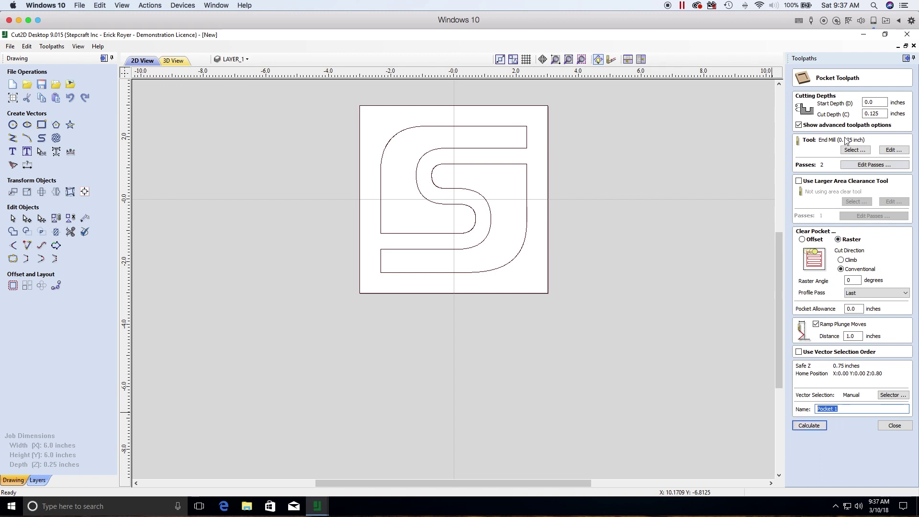
- Select all border and logo vectors and calculate the pocket toolpath
click(814, 428)
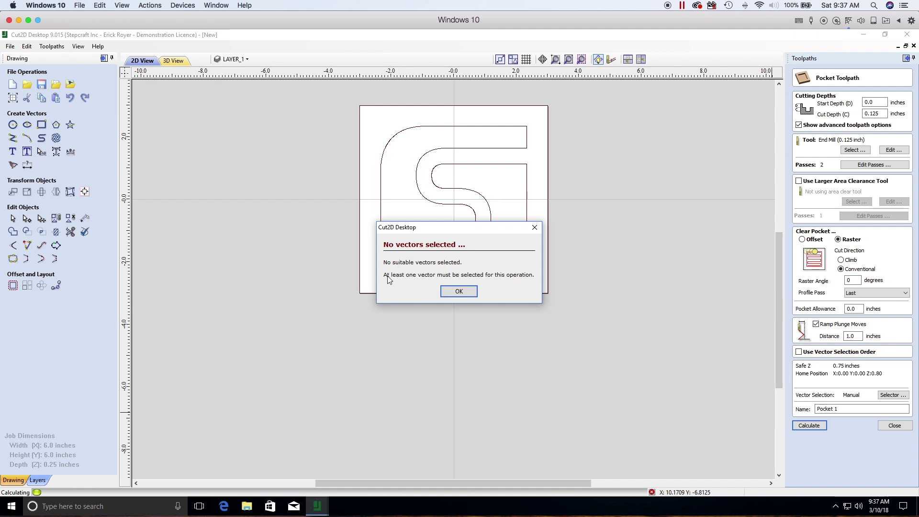
click(460, 291)
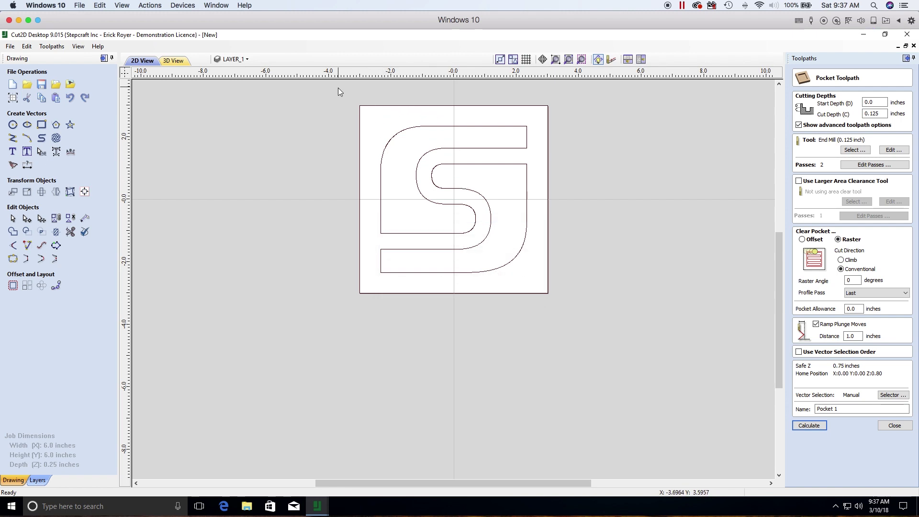
key(ctrl+a)
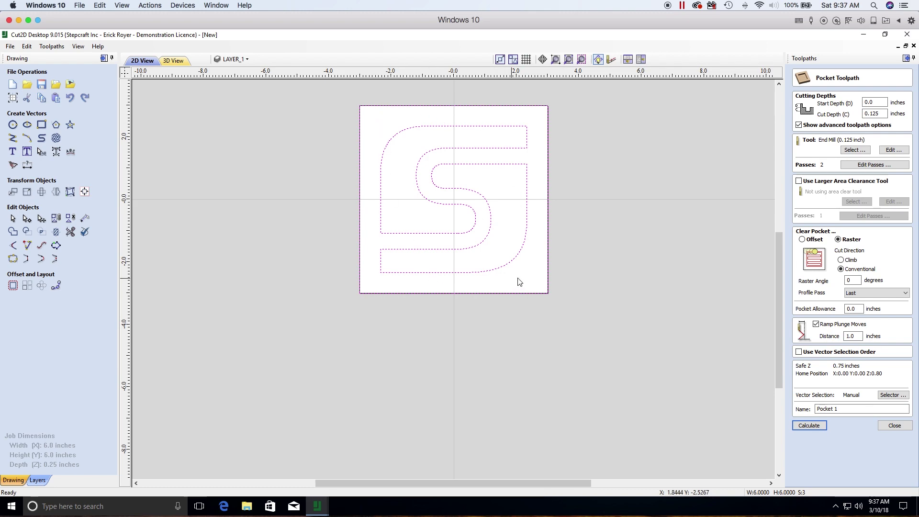
click(809, 425)
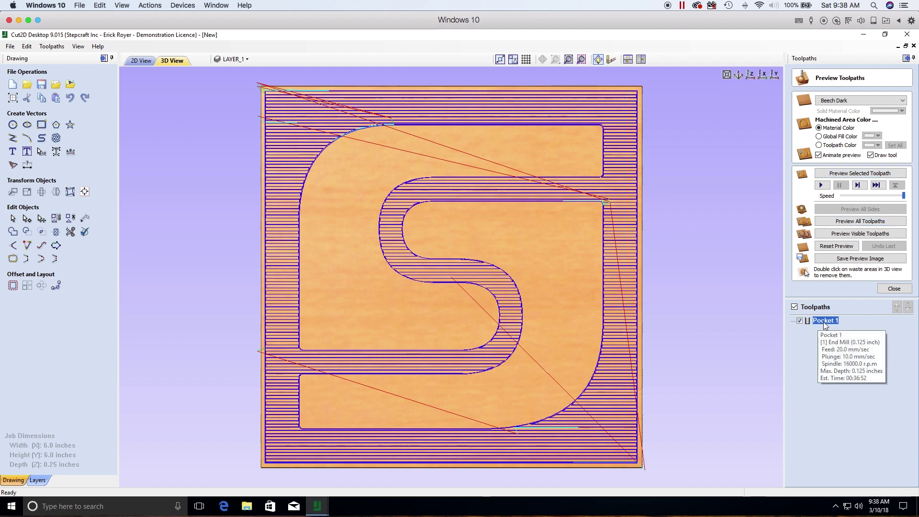
- Preview the Pocket 1 toolpath on the material and inspect the simulated cut from an angled 3D view
click(858, 174)
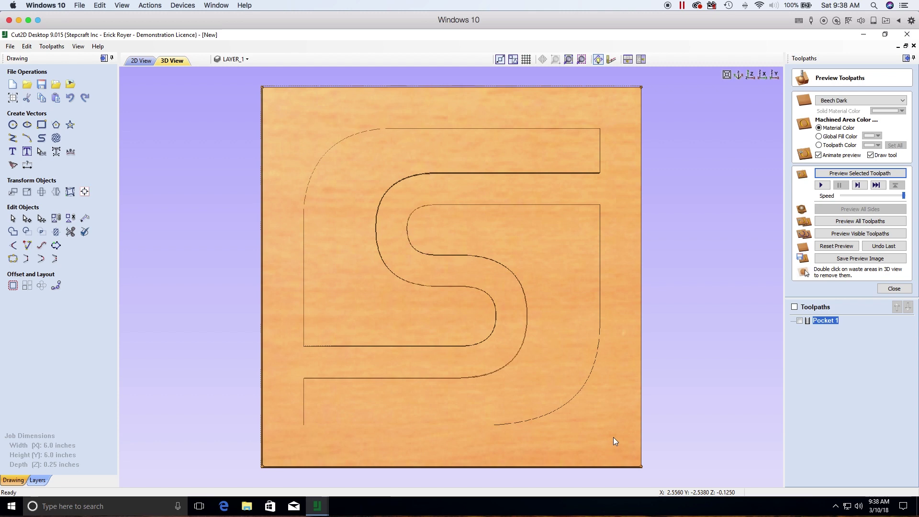
drag(612, 438, 604, 280)
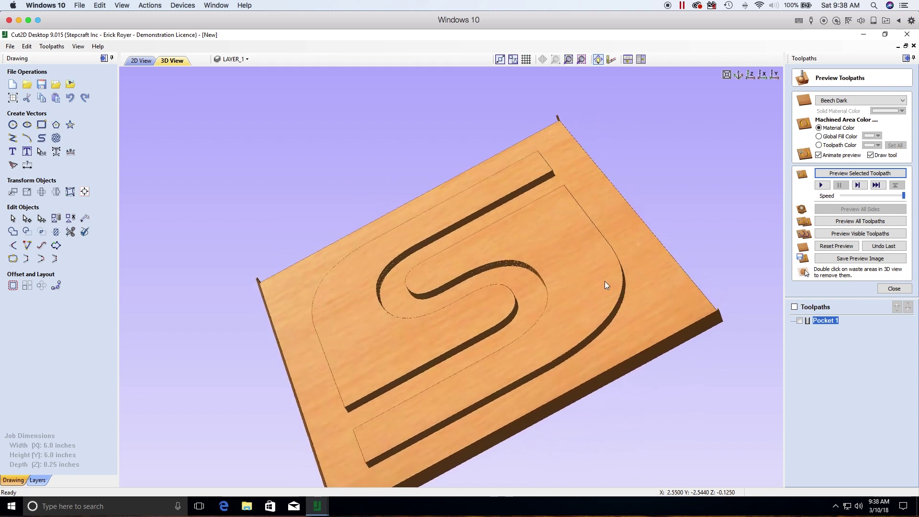